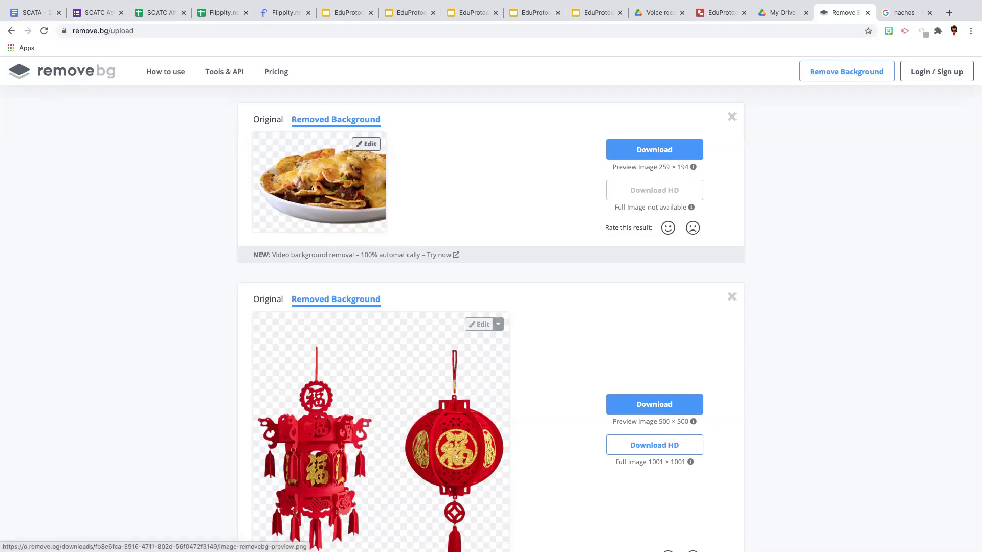
Copy the nachos cutout from remove.bg and paste it left of the dance GIF on slide 2 of the Pink Thin Slides presentation
right_click(306, 182)
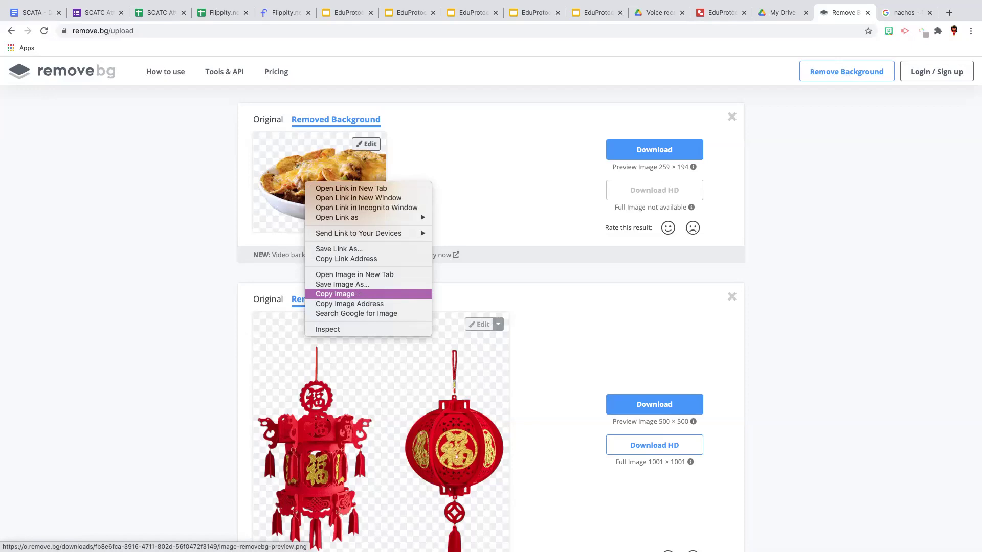
click(335, 294)
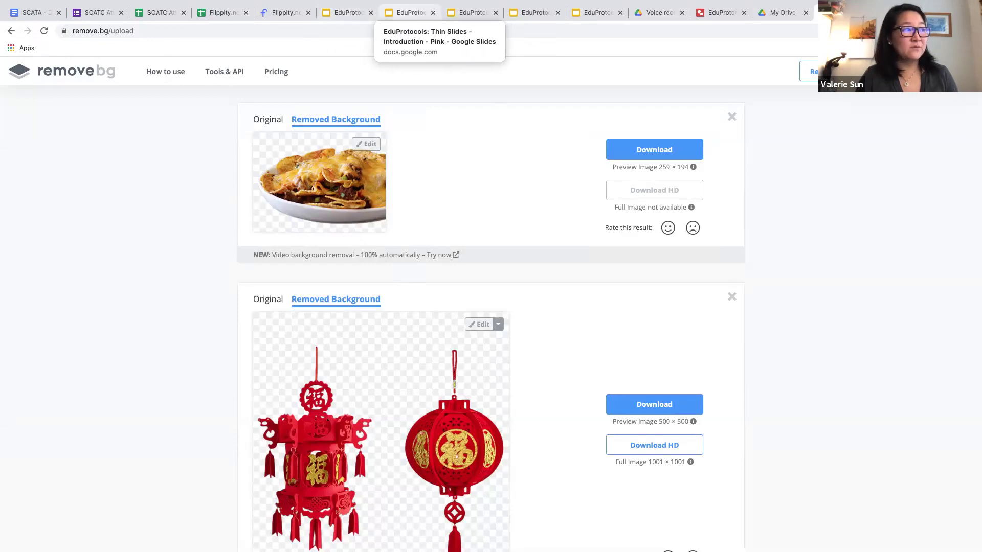
click(409, 12)
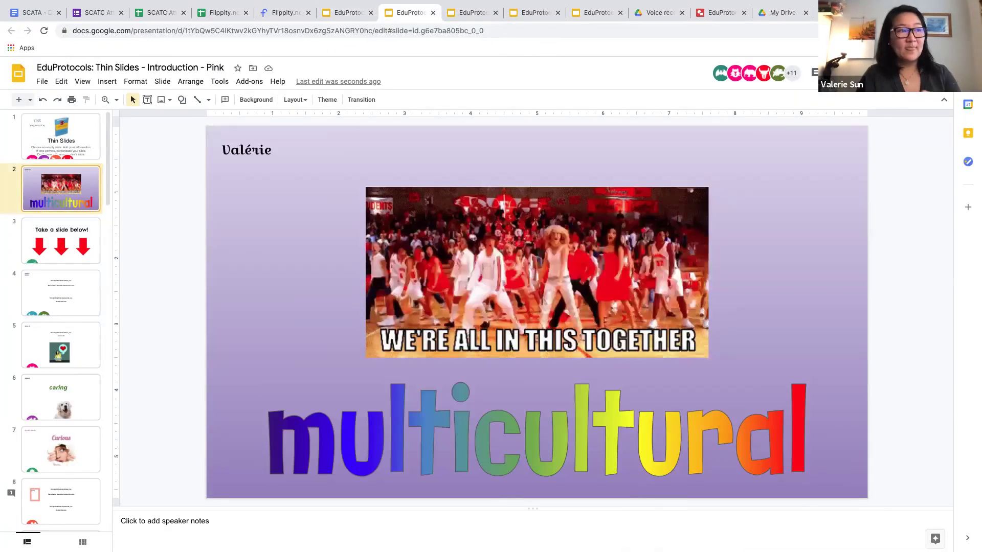
key(ctrl+v)
drag(537, 312, 291, 277)
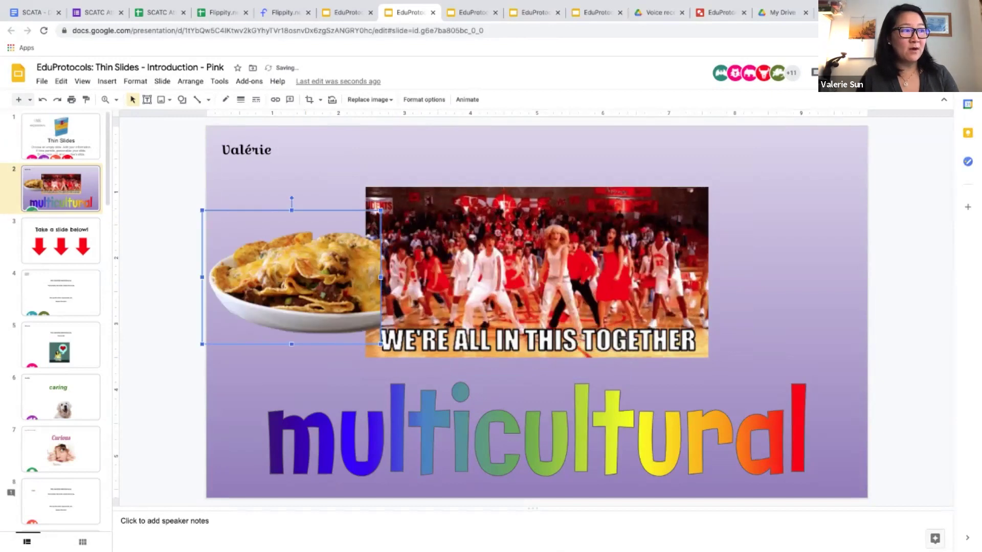
Shrink the pasted nachos cutout and position it between the slide's left edge and the dance GIF without overlap
drag(202, 209, 223, 225)
drag(302, 285, 280, 287)
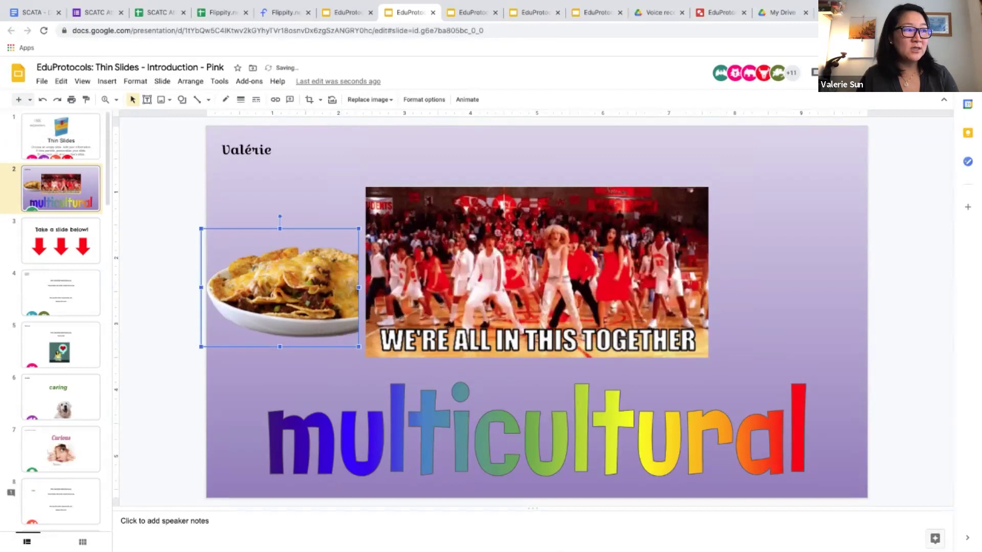
drag(201, 229, 217, 240)
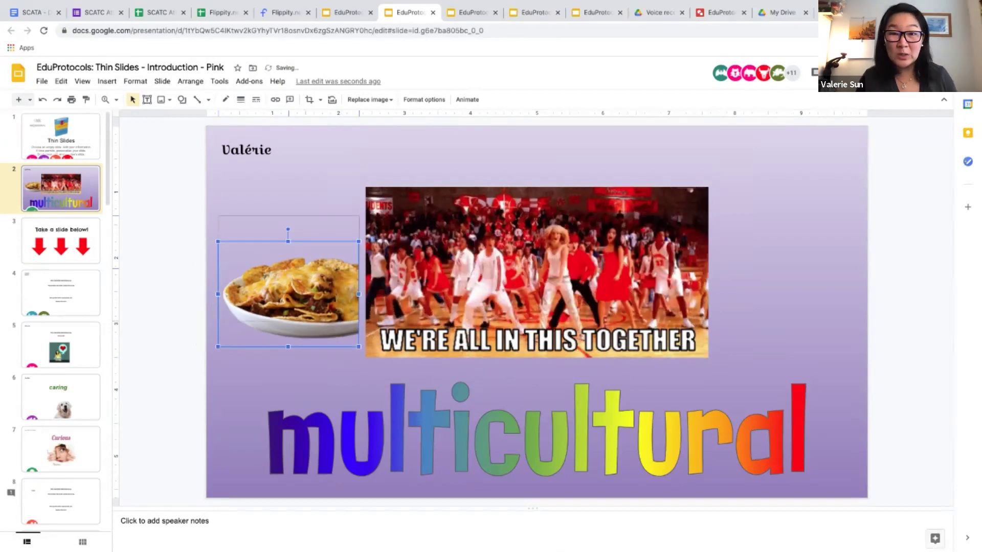
drag(288, 294, 288, 269)
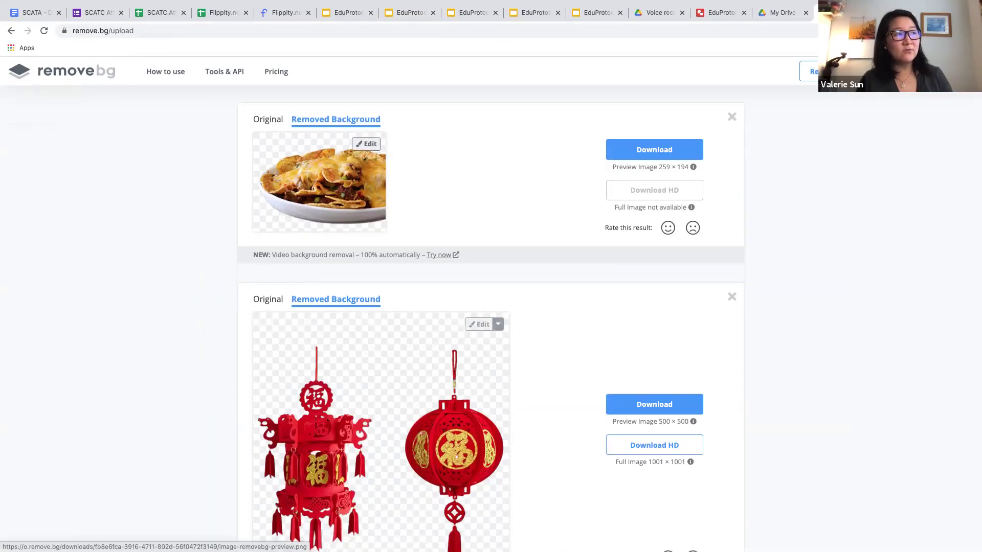
Copy the background-removed image of the nachos in the white dish on remove.bg
right_click(344, 183)
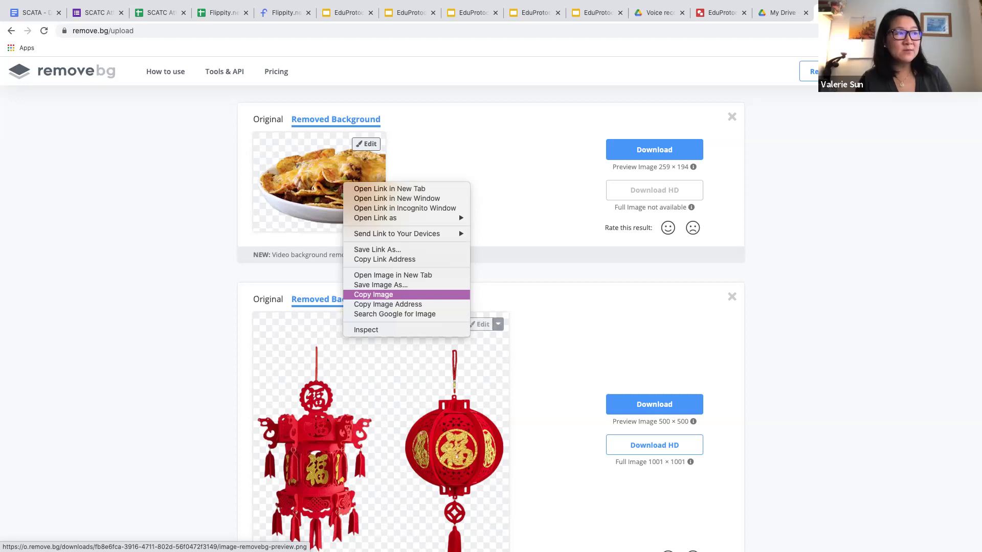
click(373, 294)
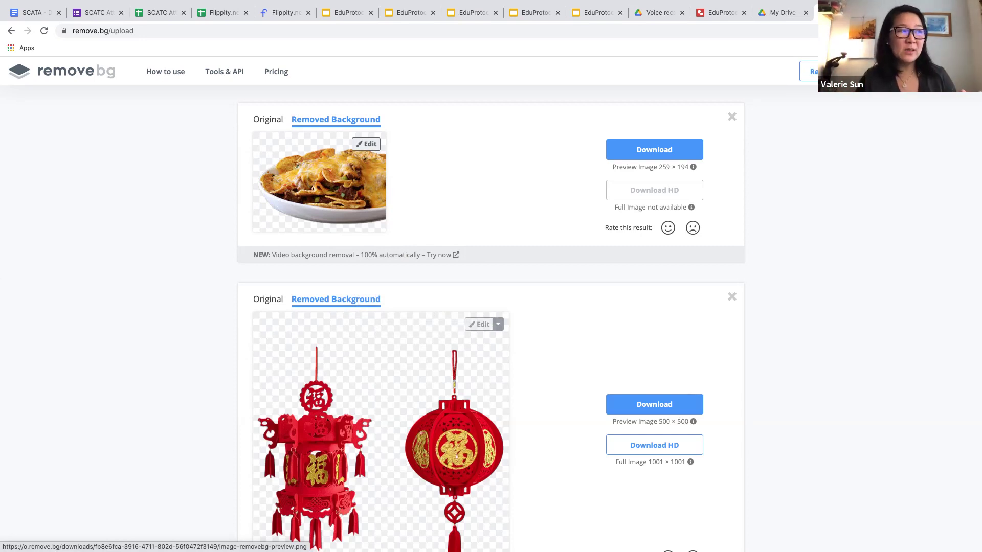
Open the nachos cutout for editing, try erasing around its edges, and undo the erasing before closing the editor
click(366, 143)
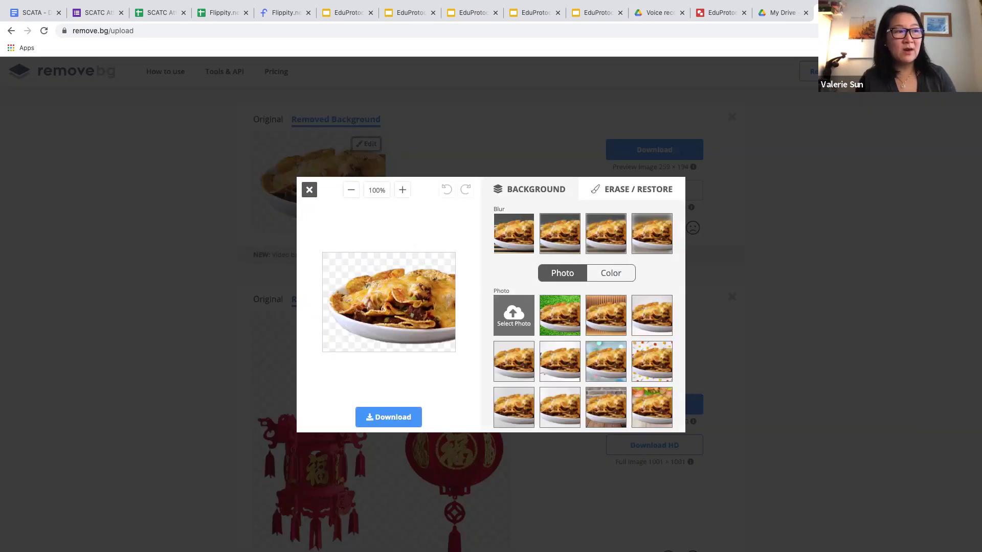
click(631, 190)
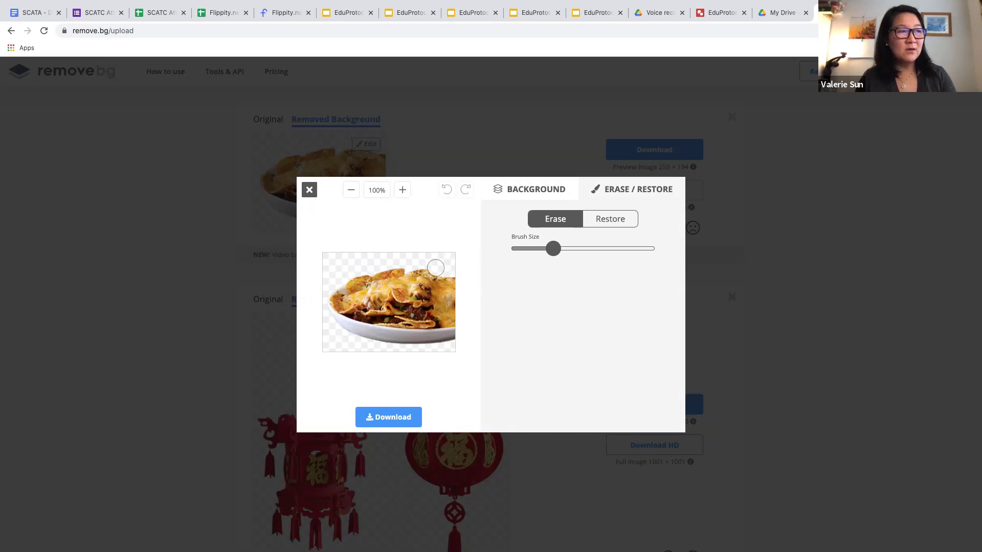
mouse_move(386, 269)
mouse_down()
mouse_move(350, 286)
mouse_move(360, 331)
mouse_move(449, 330)
mouse_move(330, 332)
mouse_move(329, 298)
mouse_move(347, 317)
mouse_up()
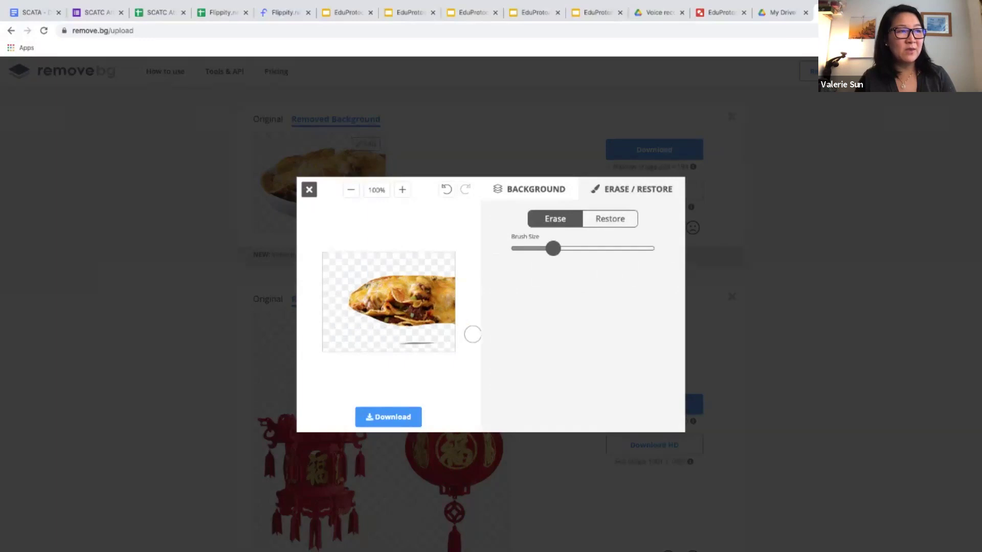
click(446, 189)
click(446, 190)
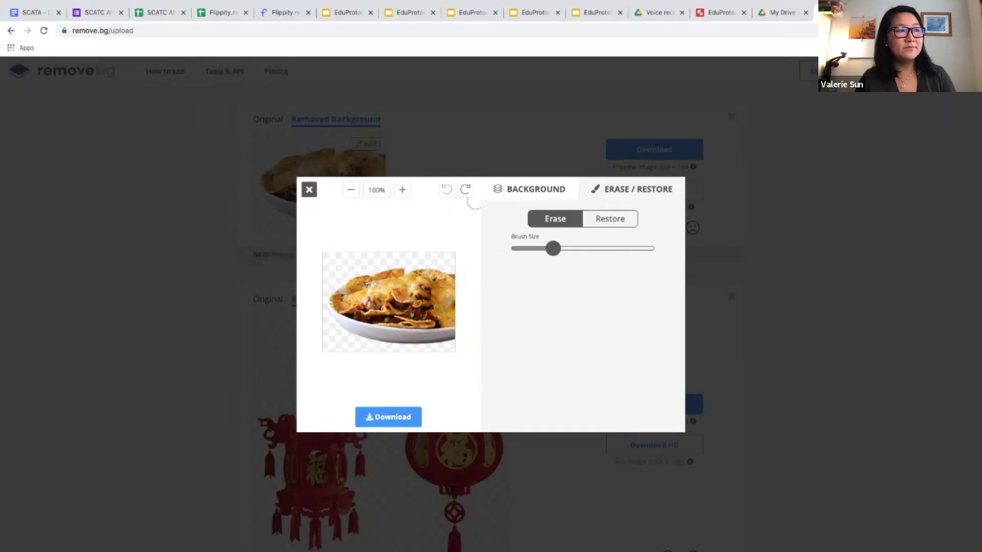
click(529, 190)
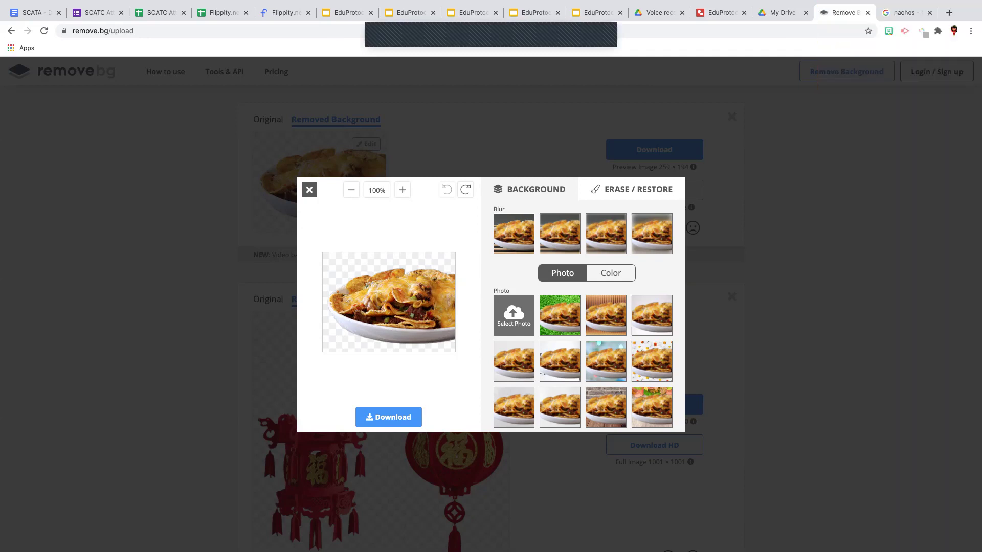
click(309, 190)
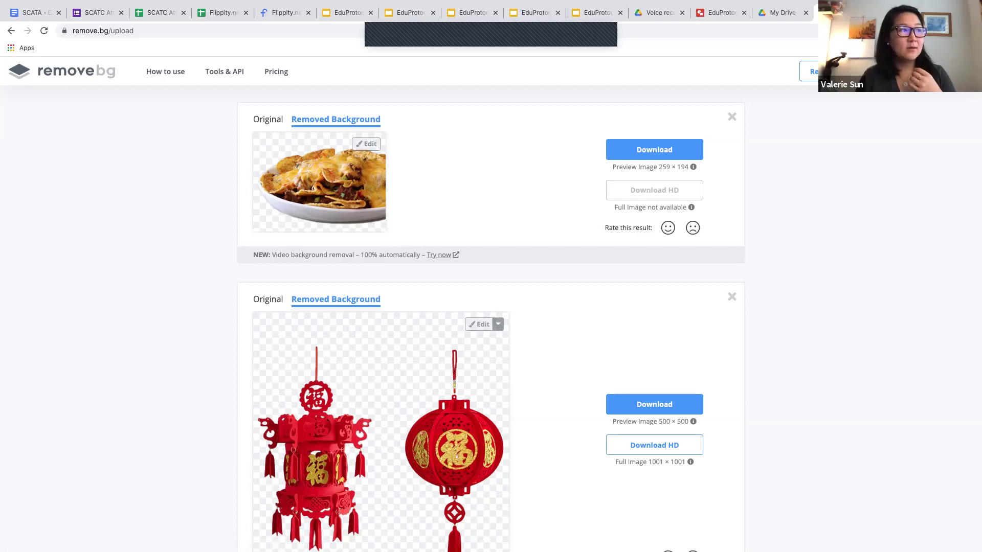
Copy the white-dish nachos cutout into slide 2 of the Blue Thin Slides presentation, placing it at the dance GIF's left side
right_click(329, 187)
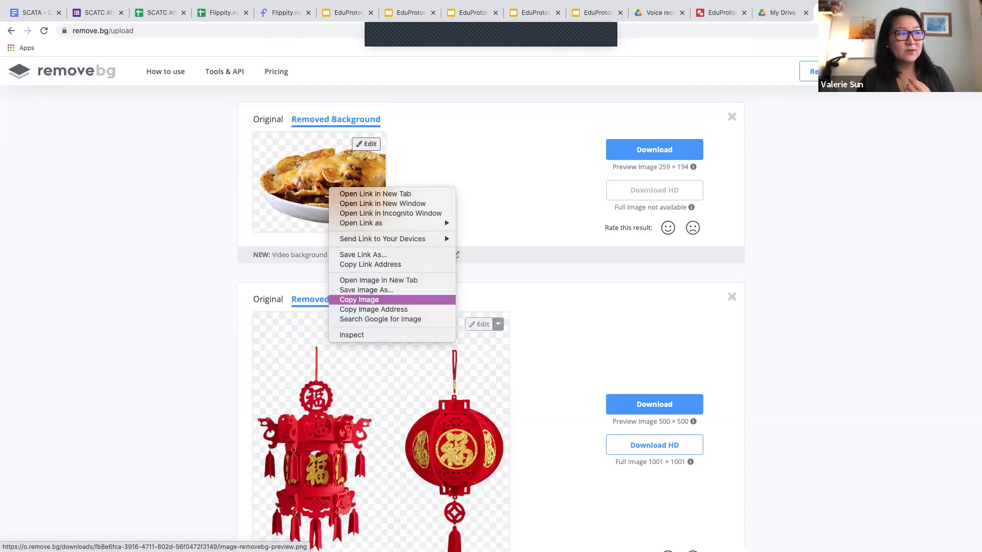
click(359, 299)
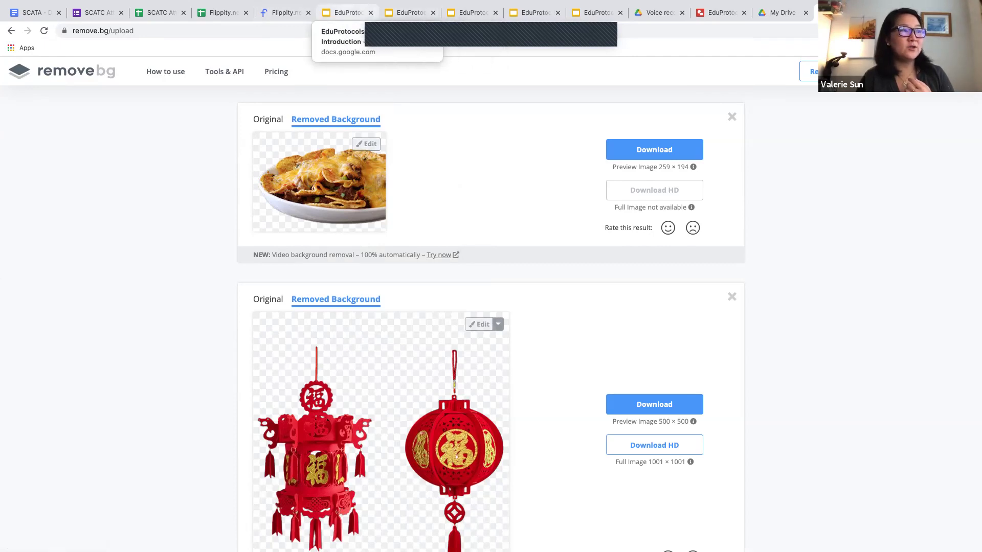
click(345, 13)
scroll(60, 322, up, 9)
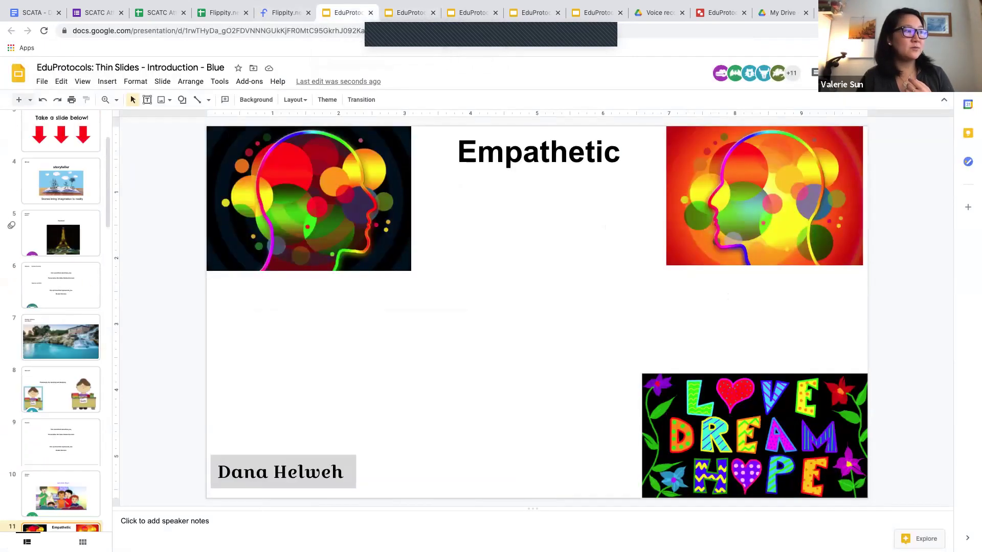
click(60, 131)
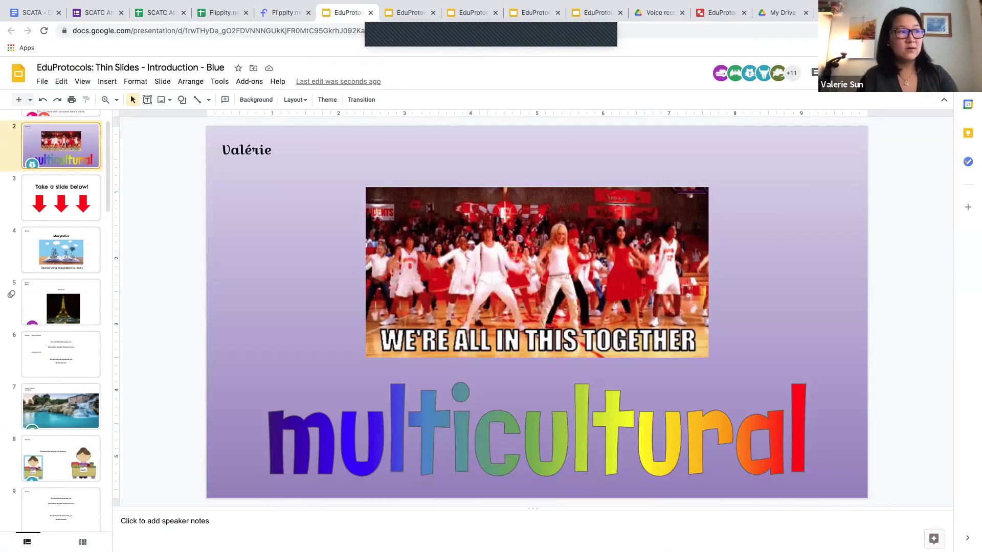
key(ctrl+v)
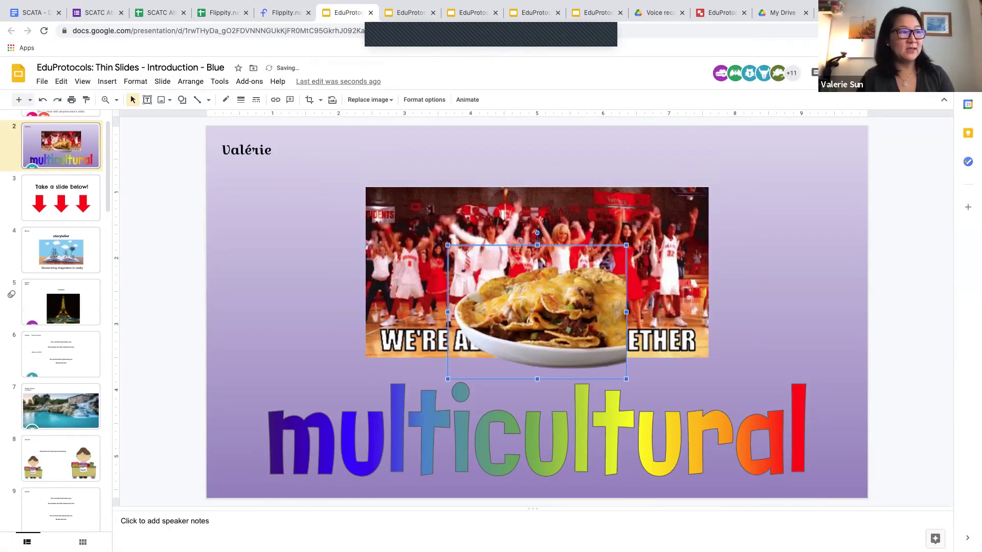
mouse_move(301, 287)
mouse_down()
mouse_move(279, 280)
mouse_move(295, 279)
mouse_up()
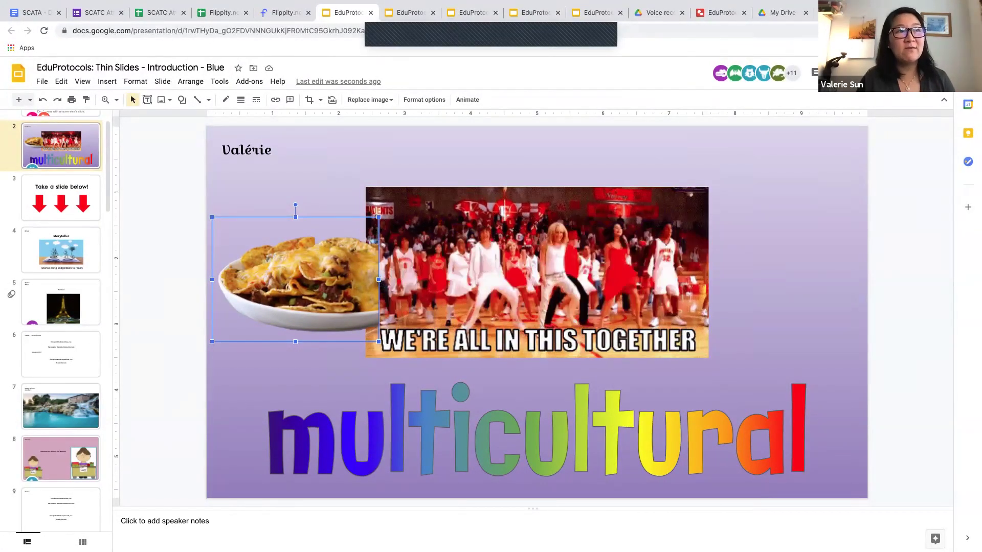
Copy the Chili Cheese Nachos picture from the Google image results and paste it into remove.bg to remove its background
key(ctrl+9)
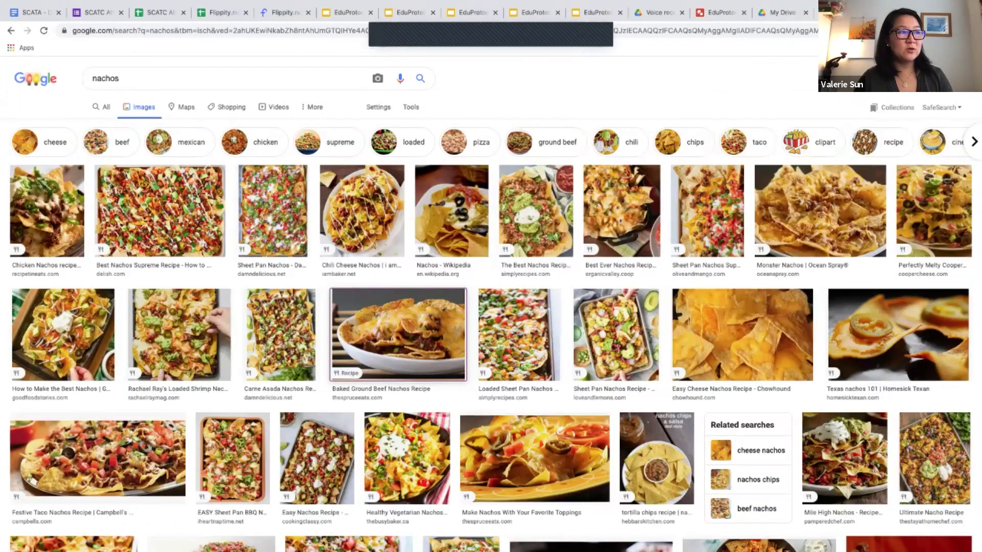
right_click(364, 214)
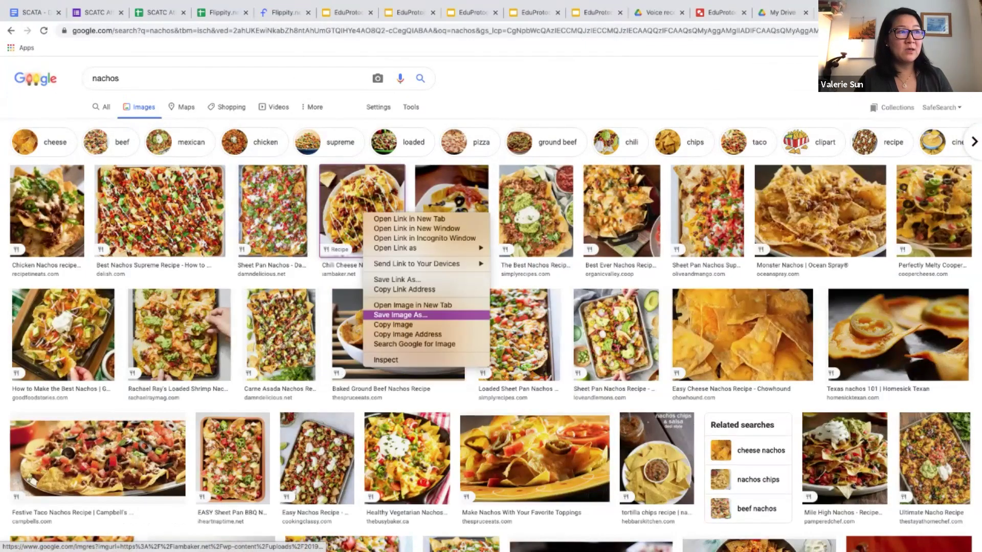
click(393, 324)
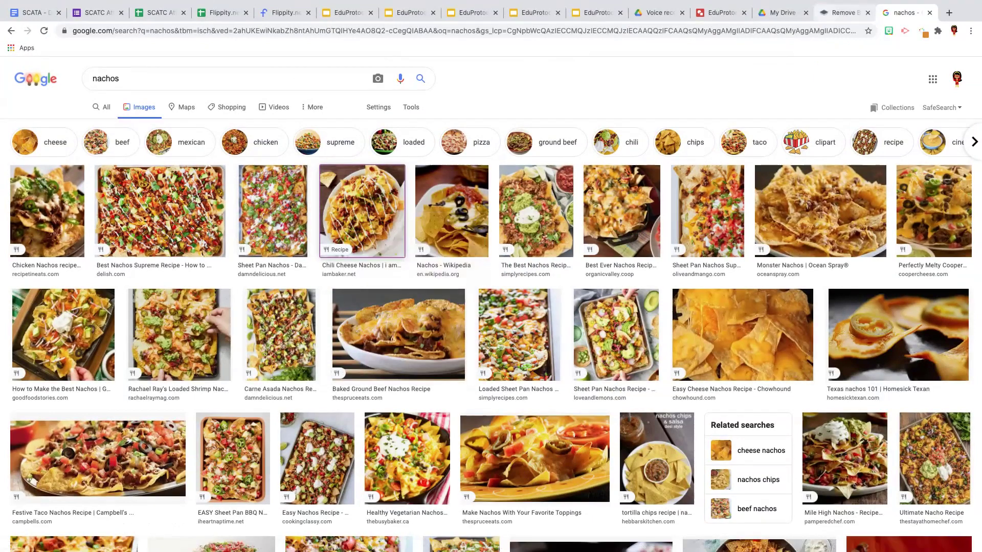
click(843, 12)
key(ctrl+v)
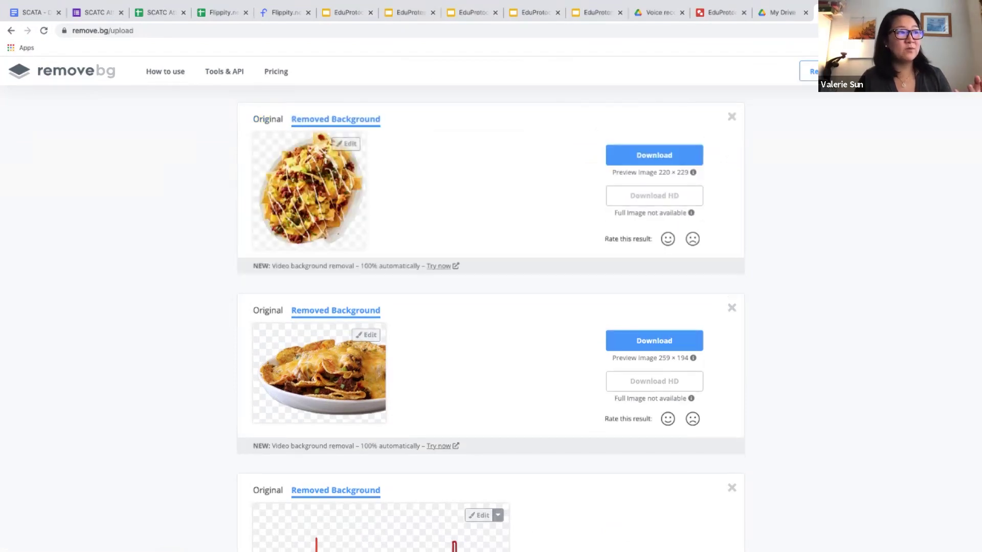
Copy the Chili Cheese Nachos cutout and paste it into the upper-right corner of the Blue presentation's multicultural slide
right_click(333, 208)
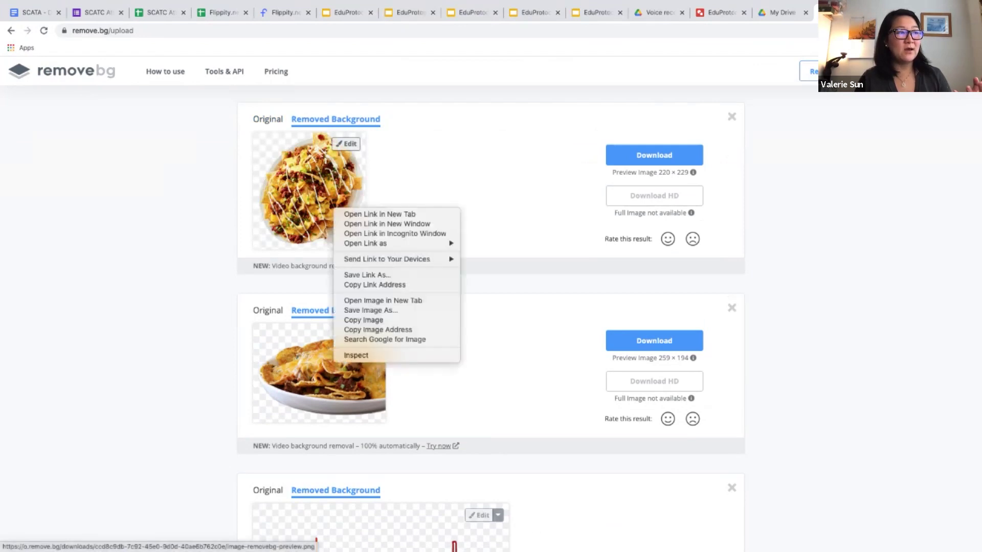
click(378, 330)
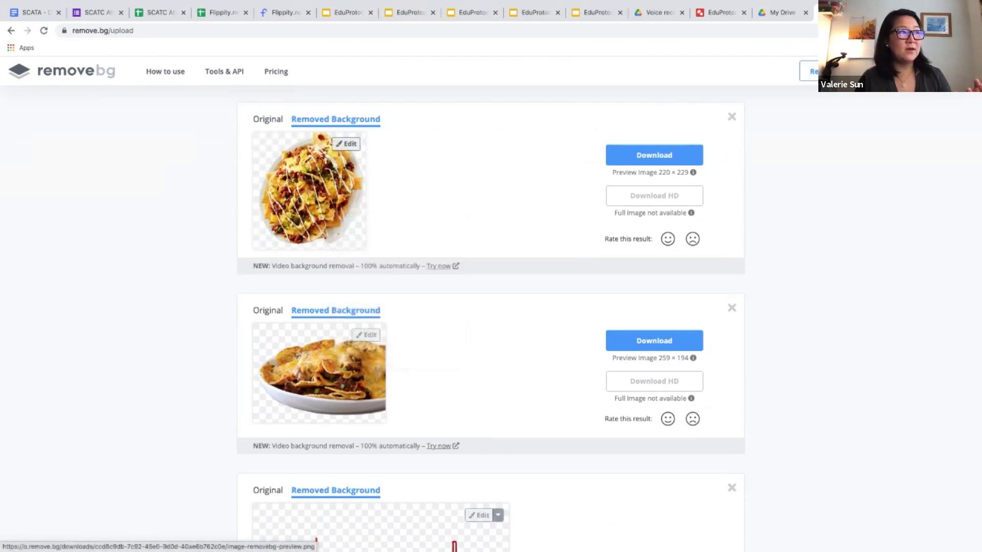
key(alt+Left)
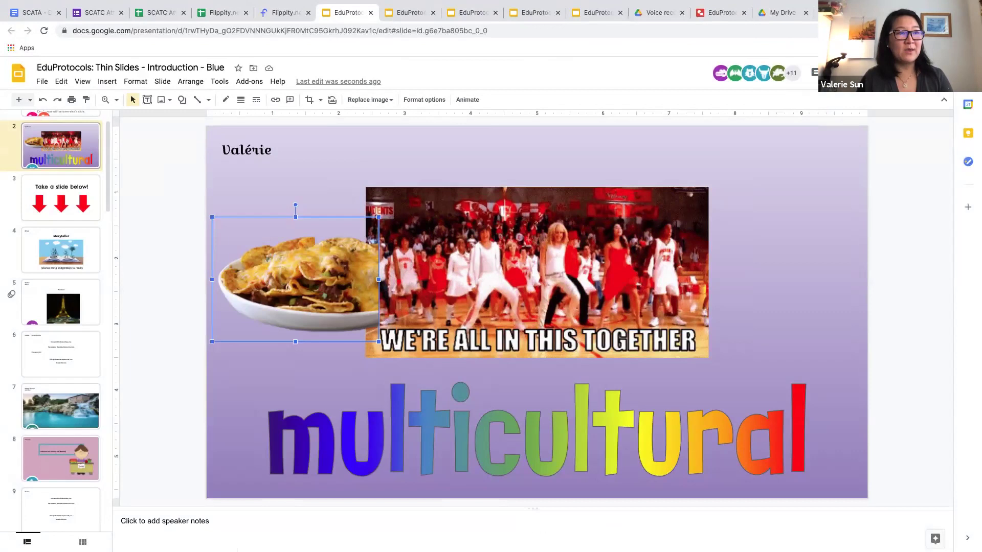
key(ctrl+v)
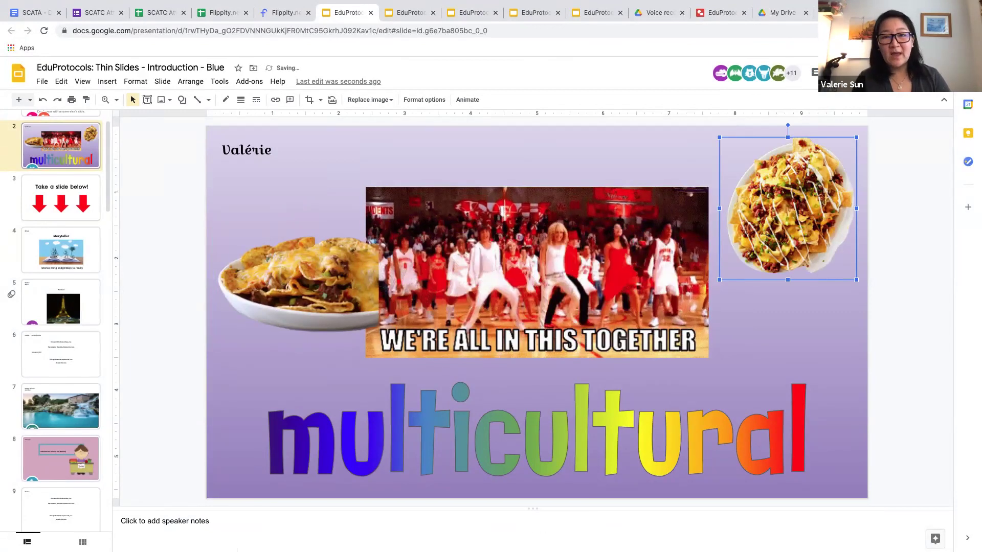
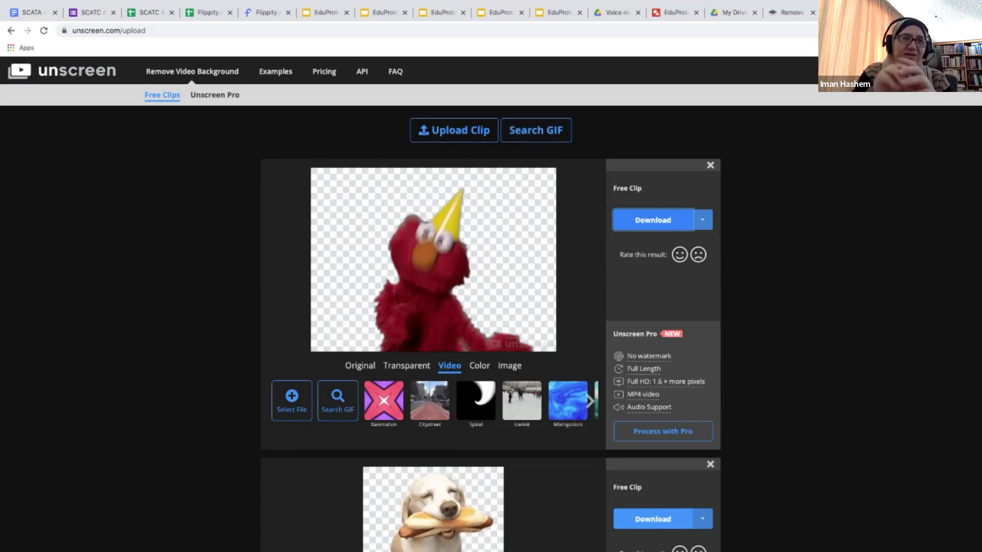
Go to Unscreen and download the background-free Elmo clip as a free GIF
key(ctrl+t)
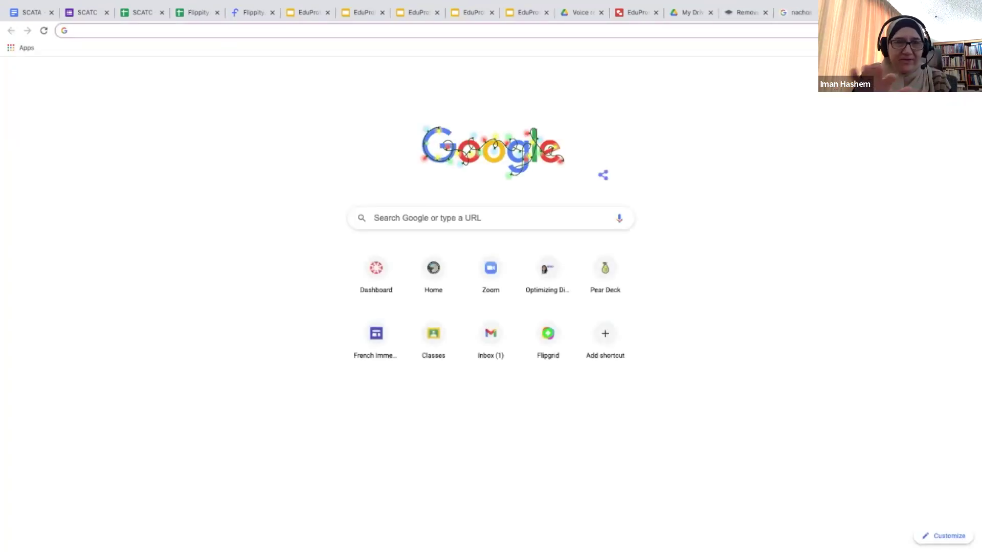
text(un)
key(Return)
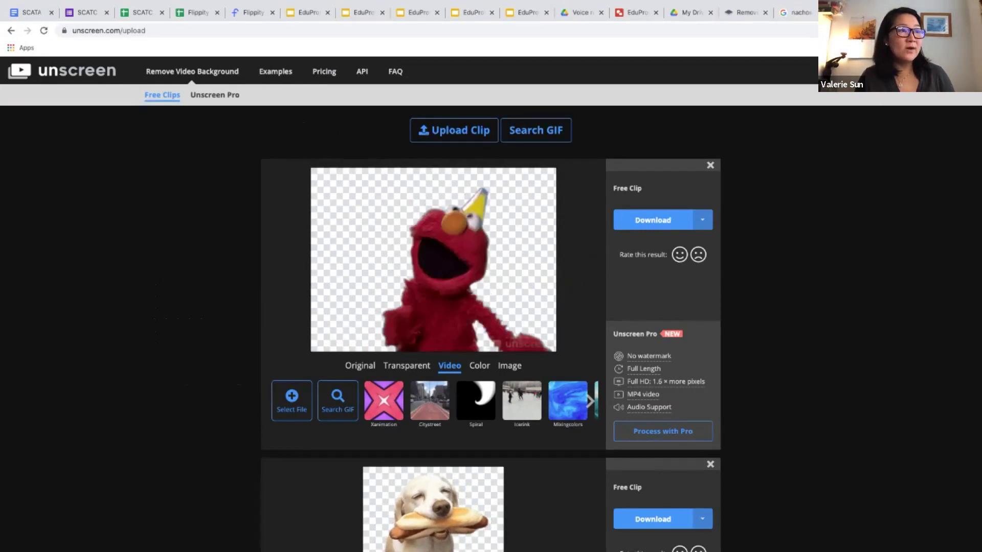
click(653, 219)
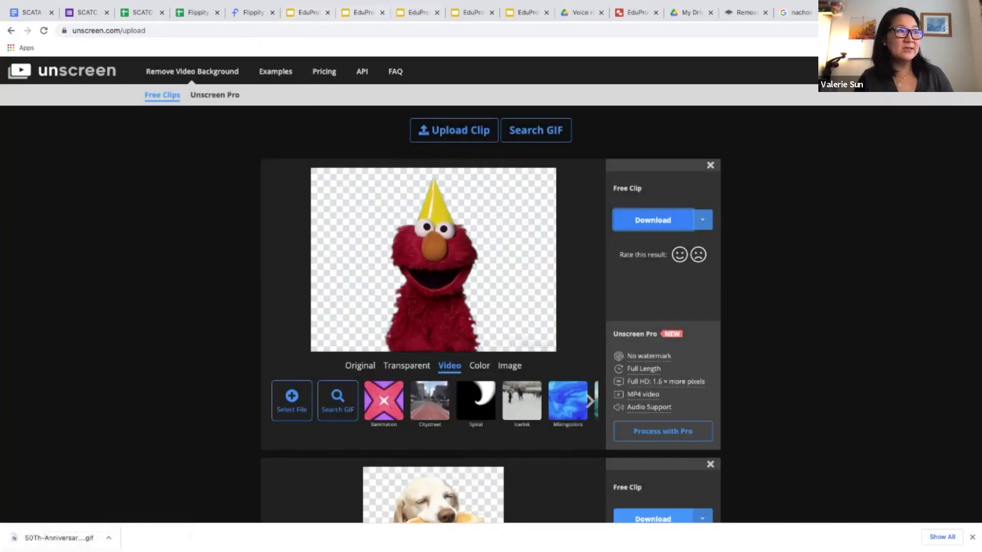
Add the background-free Elmo GIF to slide 2 of the Yellow and Pink Thin Slides presentations, beside the dance GIF
click(415, 12)
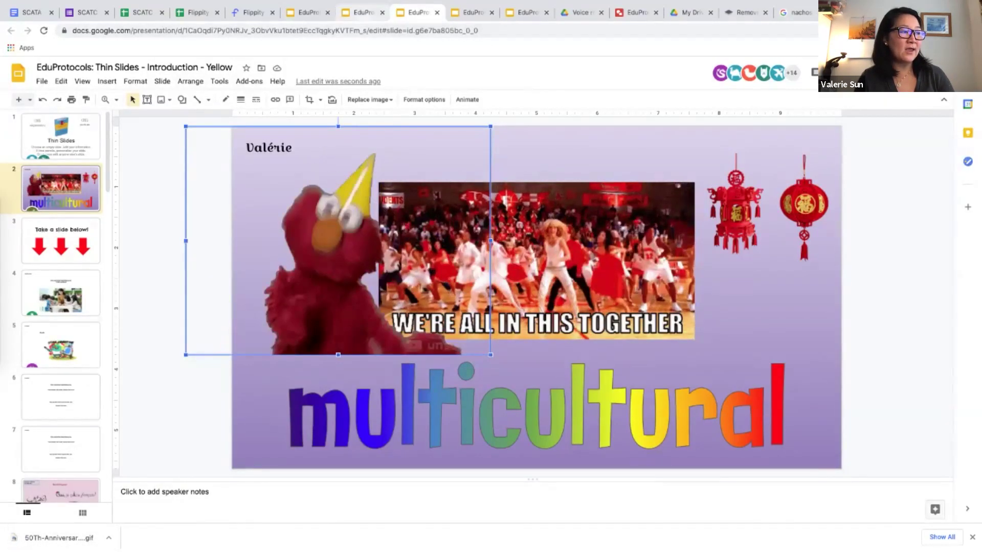
click(360, 12)
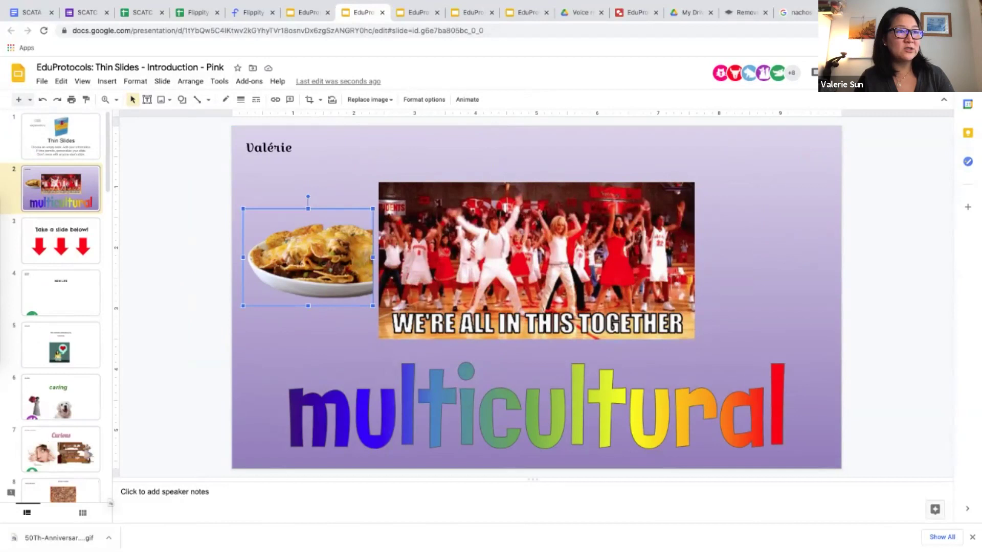
key(ctrl+v)
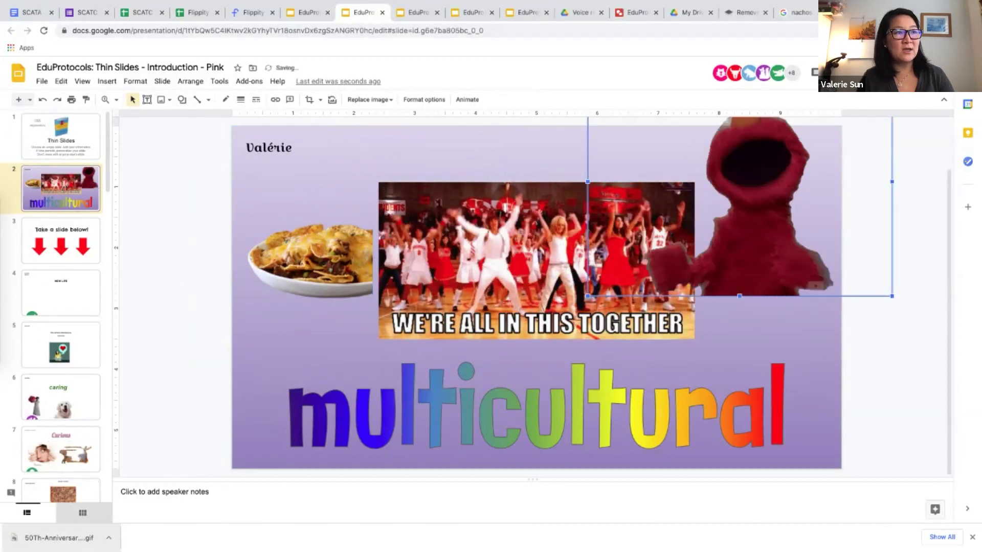
drag(740, 187, 740, 242)
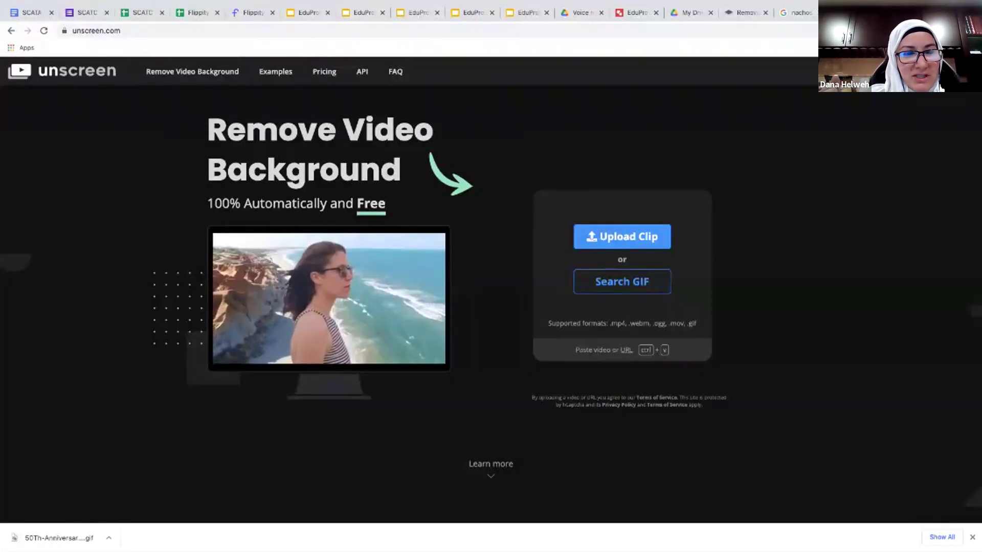
Open giphy.com in a new browser tab and search it for dance GIFs
click(747, 12)
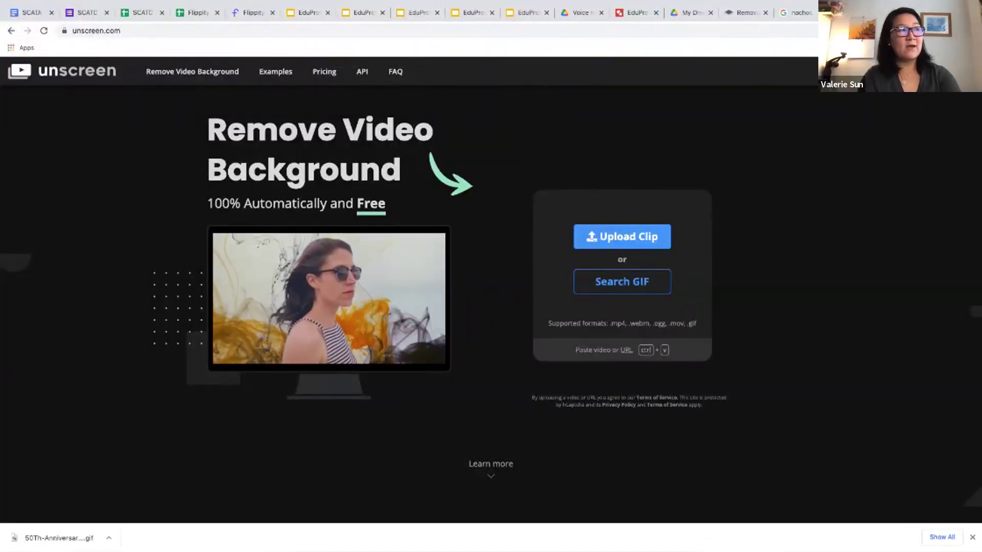
key(ctrl+t)
text(giphy.com)
key(Return)
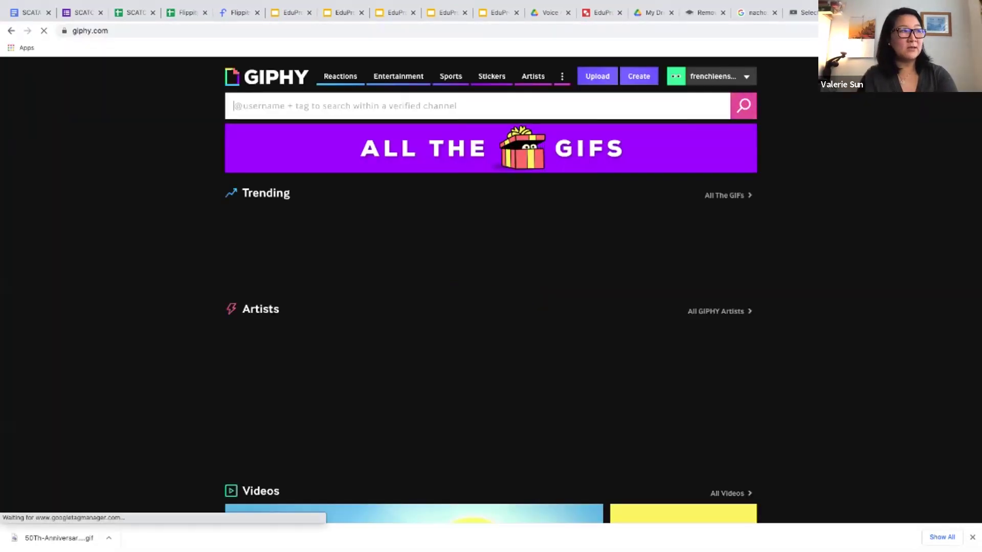
text(dance)
key(Return)
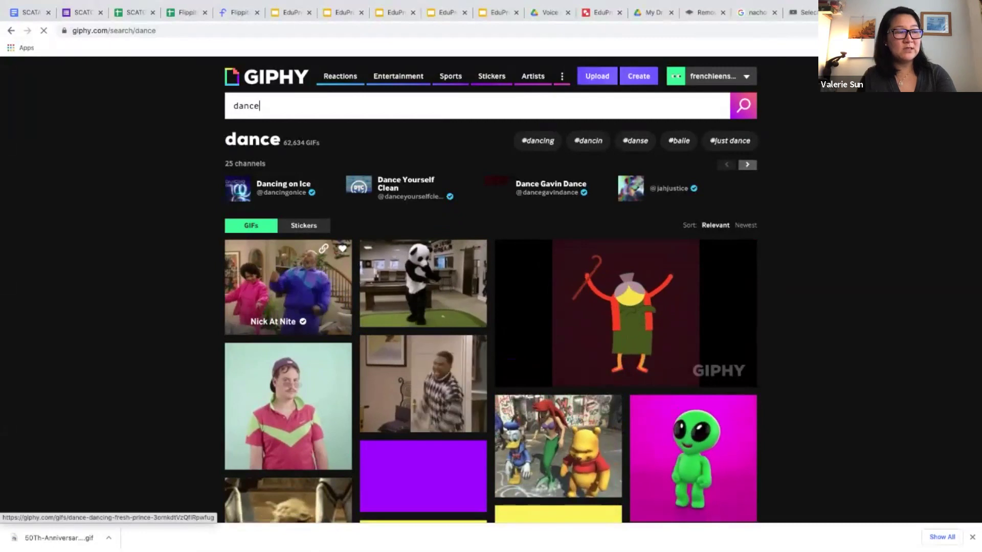
Copy the link of the Neurads GIF of the man in a pink-and-green polo, remove its background in Unscreen and download it
click(324, 249)
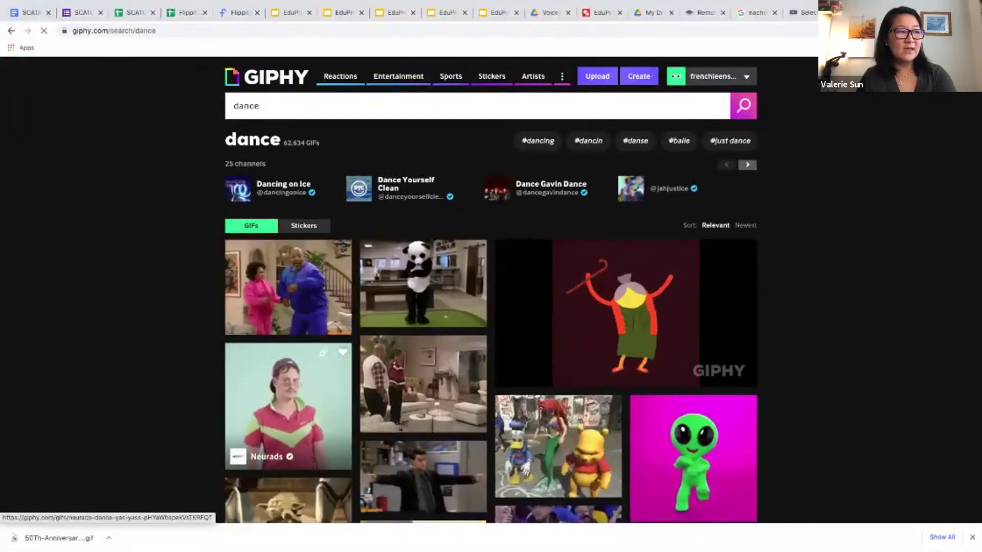
click(324, 352)
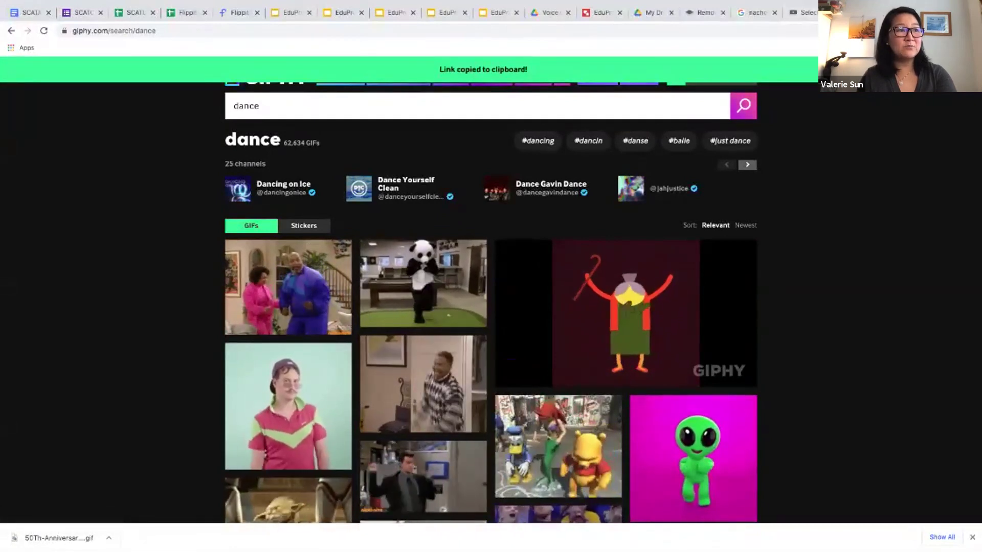
key(ctrl+shift+Tab)
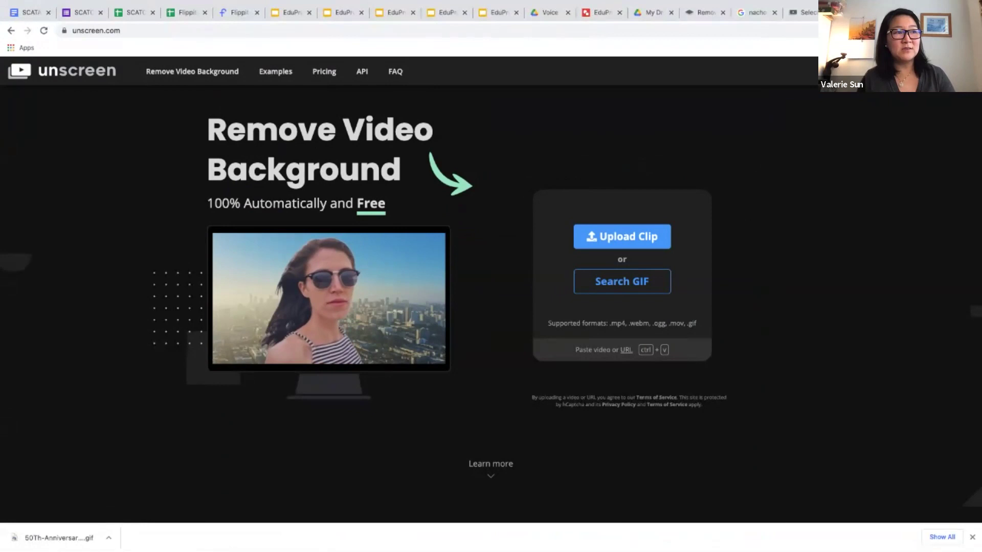
key(ctrl+v)
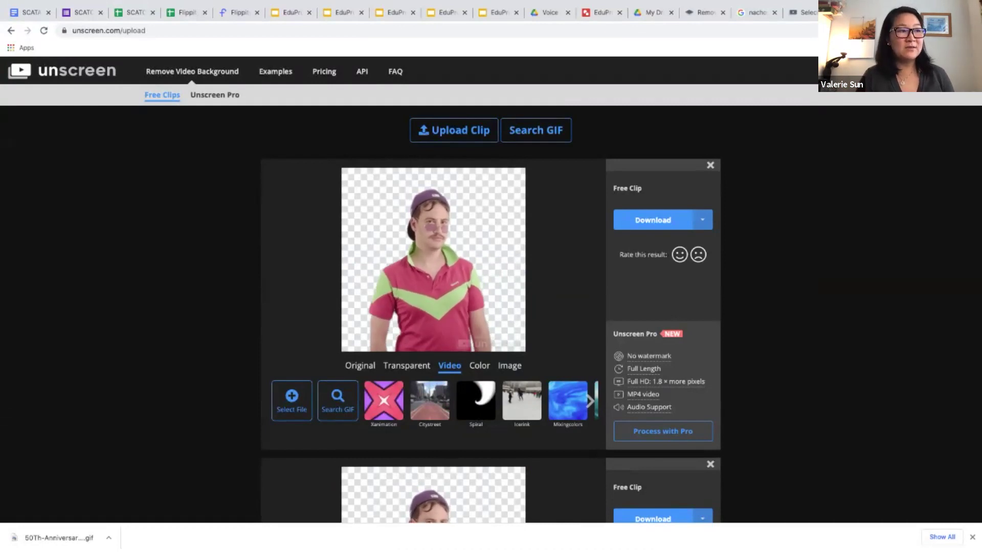
click(653, 220)
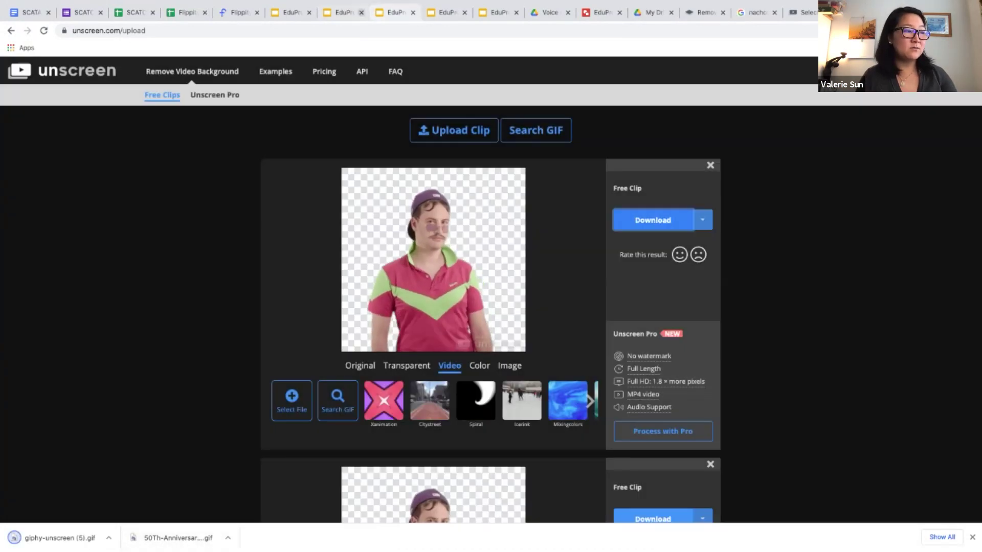
Insert the downloaded giphy-unscreen (5).gif into slide 2 of the Yellow Thin Slides presentation, over the dance GIF's lower-right side
click(394, 12)
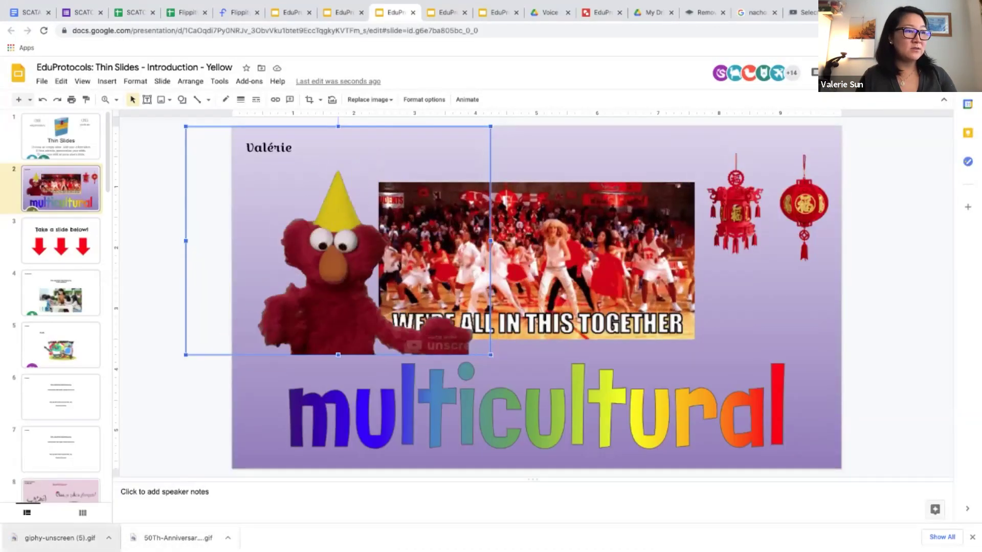
key(ctrl+v)
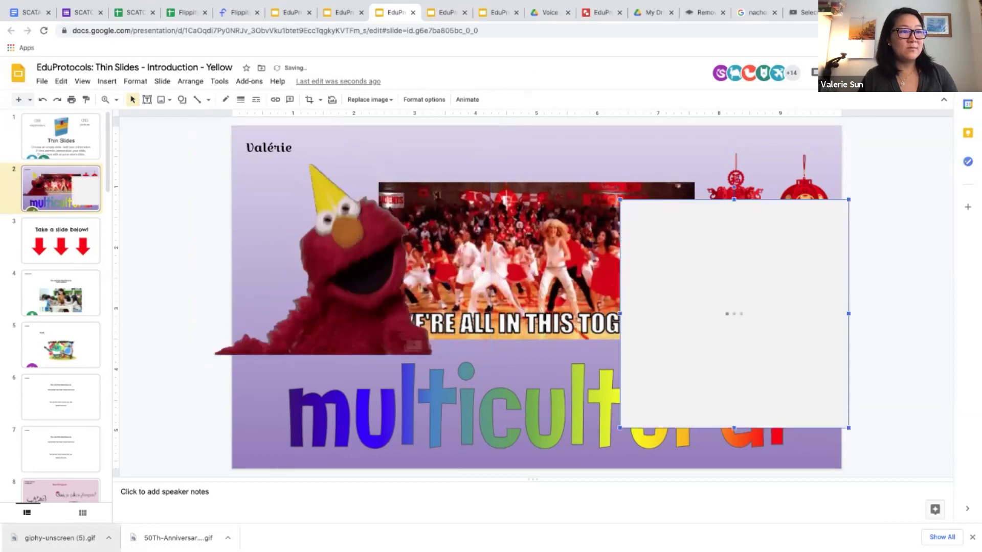